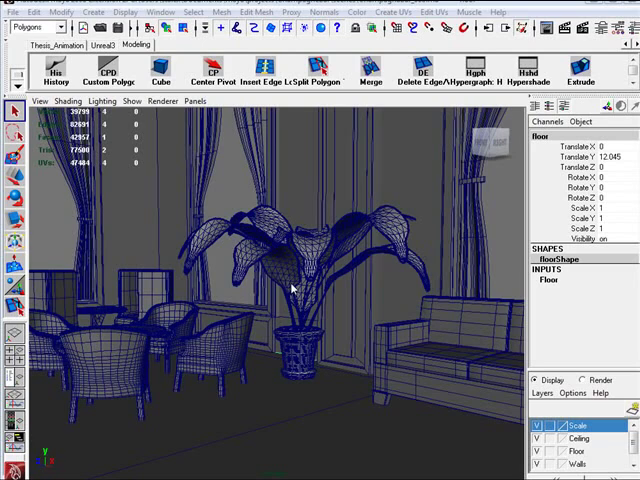
# - Orbit around the lounge to inspect the plants, table and armchairs, selecting the flower pot
pyautogui.moveTo(293, 289)
pyautogui.keyDown('alt'); pyautogui.mouseDown()
pyautogui.moveTo(337, 286)
pyautogui.moveTo(329, 296)
pyautogui.moveTo(271, 286)
pyautogui.moveTo(318, 290)
pyautogui.moveTo(296, 279)
pyautogui.moveTo(257, 303)
pyautogui.mouseUp(); pyautogui.keyUp('alt')
pyautogui.keyDown('alt'); pyautogui.moveTo(257, 303); pyautogui.dragTo(308, 313, button='right'); pyautogui.keyUp('alt')
pyautogui.moveTo(308, 313)
pyautogui.keyDown('alt'); pyautogui.mouseDown()
pyautogui.moveTo(250, 315)
pyautogui.moveTo(323, 250)
pyautogui.mouseUp(); pyautogui.keyUp('alt')
pyautogui.click(261, 331)
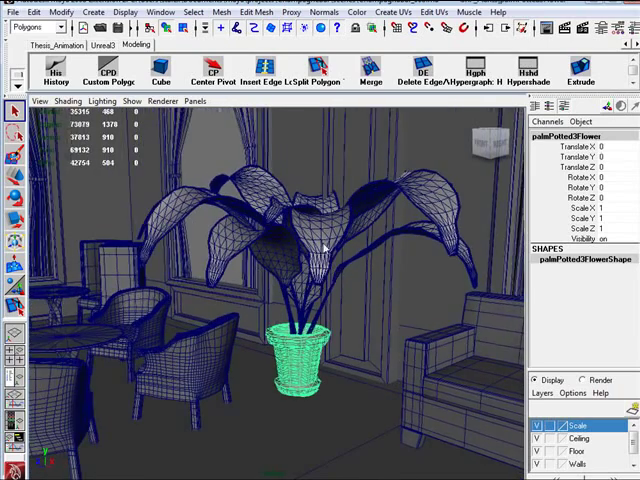
pyautogui.keyDown('alt'); pyautogui.moveTo(305, 330); pyautogui.dragTo(290, 320, button='right'); pyautogui.keyUp('alt')
pyautogui.keyDown('alt'); pyautogui.moveTo(290, 320); pyautogui.dragTo(383, 303); pyautogui.keyUp('alt')
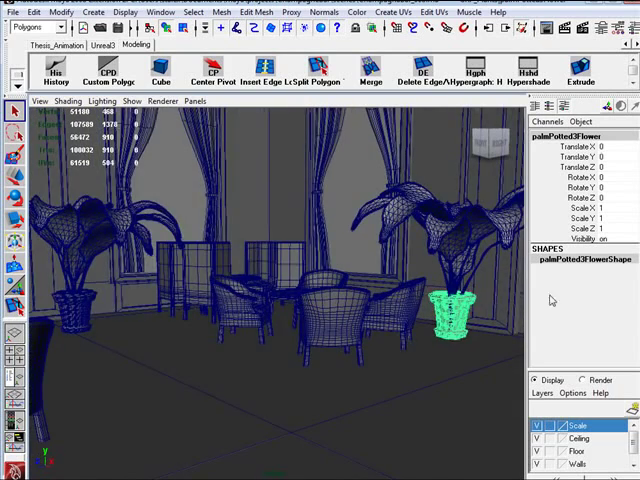
pyautogui.keyDown('alt'); pyautogui.moveTo(195, 265); pyautogui.dragTo(160, 266); pyautogui.keyUp('alt')
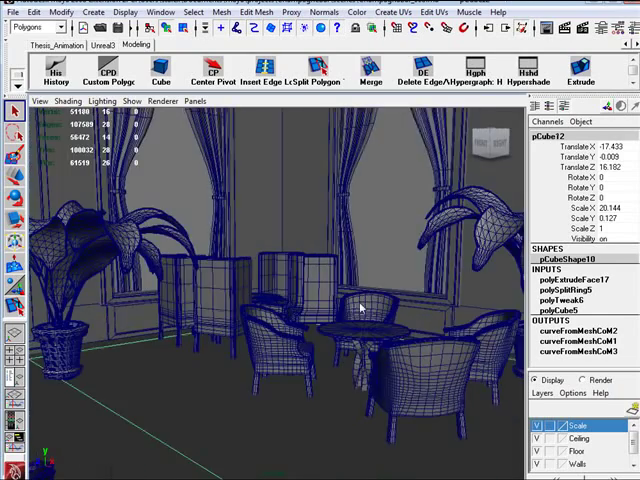
pyautogui.moveTo(121, 305)
pyautogui.keyDown('alt'); pyautogui.mouseDown()
pyautogui.moveTo(240, 304)
pyautogui.moveTo(179, 311)
pyautogui.moveTo(259, 323)
pyautogui.moveTo(271, 339)
pyautogui.moveTo(324, 347)
pyautogui.moveTo(338, 370)
pyautogui.moveTo(300, 340)
pyautogui.moveTo(303, 323)
pyautogui.moveTo(252, 335)
pyautogui.moveTo(323, 326)
pyautogui.moveTo(256, 334)
pyautogui.moveTo(268, 307)
pyautogui.mouseUp(); pyautogui.keyUp('alt')
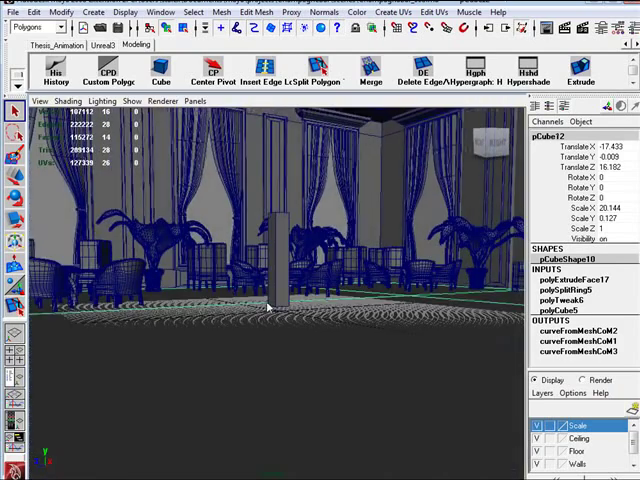
# - Hide NURBS curves from the viewport display and check the chairs and plants
pyautogui.click(131, 102)
pyautogui.click(168, 464)
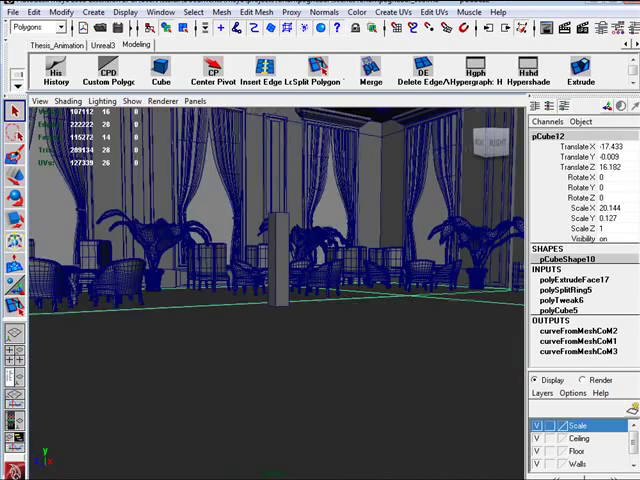
pyautogui.scroll(3, 211, 362)
pyautogui.scroll(3, 215, 355)
pyautogui.scroll(2, 219, 351)
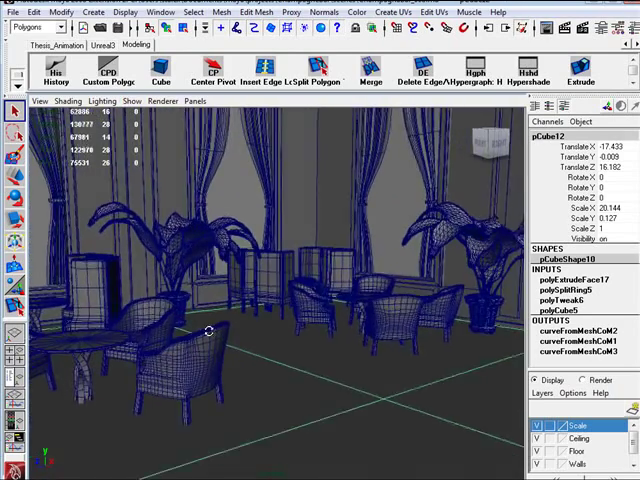
pyautogui.scroll(1, 209, 331)
pyautogui.moveTo(287, 293)
pyautogui.keyDown('alt'); pyautogui.mouseDown()
pyautogui.moveTo(176, 317)
pyautogui.moveTo(136, 290)
pyautogui.moveTo(297, 319)
pyautogui.moveTo(186, 319)
pyautogui.moveTo(199, 333)
pyautogui.mouseUp(); pyautogui.keyUp('alt')
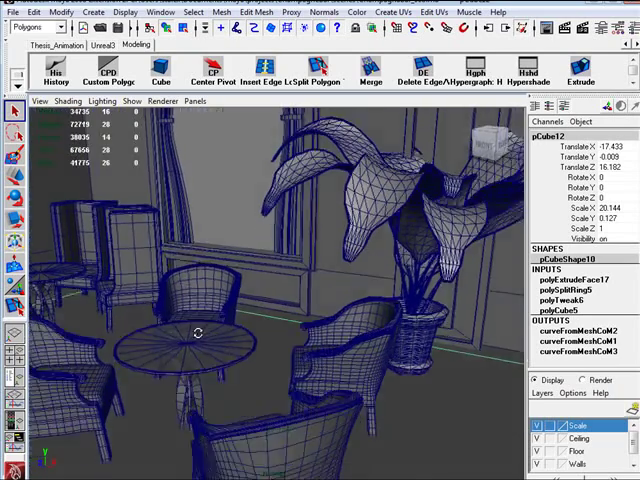
# - Select the round side table and nudge it slightly in the top view
pyautogui.click(187, 379)
pyautogui.press('Up')
pyautogui.keyDown('alt'); pyautogui.moveTo(257, 376); pyautogui.dragTo(246, 346); pyautogui.keyUp('alt')
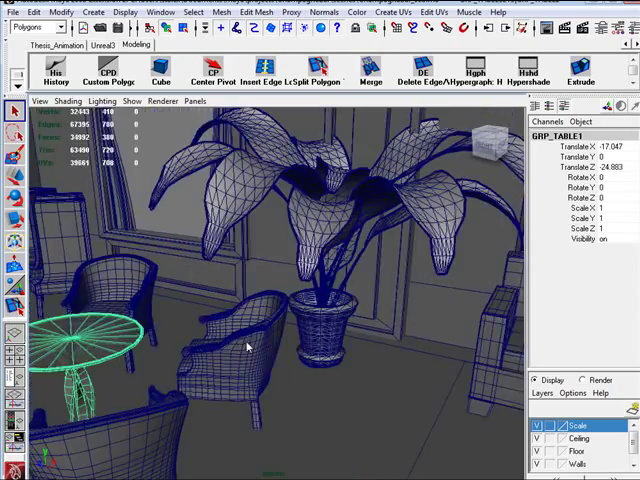
pyautogui.press('space')
pyautogui.press('space')
pyautogui.keyDown('alt'); pyautogui.moveTo(161, 181); pyautogui.dragTo(127, 270, button='middle'); pyautogui.keyUp('alt')
pyautogui.moveTo(288, 253)
pyautogui.keyDown('alt'); pyautogui.mouseDown(button='middle')
pyautogui.moveTo(226, 269)
pyautogui.moveTo(164, 354)
pyautogui.mouseUp(button='middle'); pyautogui.keyUp('alt')
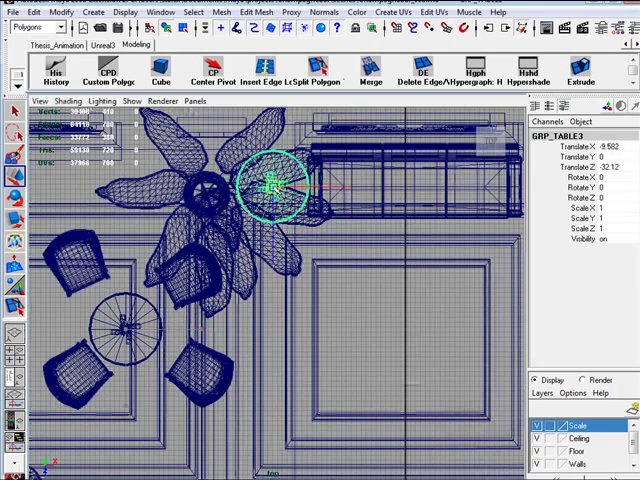
pyautogui.moveTo(272, 186); pyautogui.dragTo(270, 188)
# - Place the side table at the sofa's right end, viewed in perspective
pyautogui.press('space')
pyautogui.press('space')
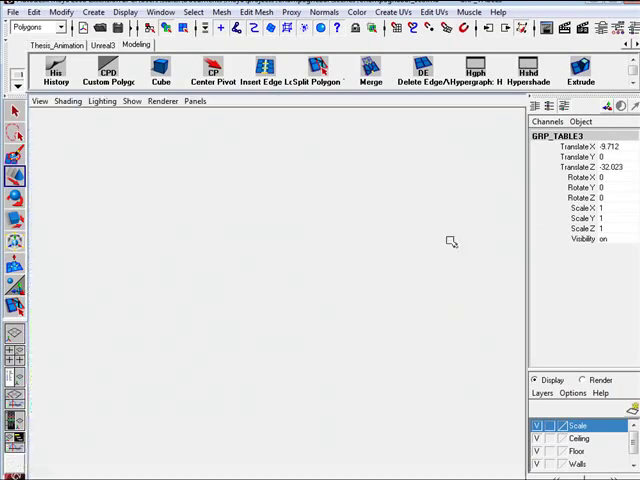
pyautogui.moveTo(331, 246)
pyautogui.keyDown('alt'); pyautogui.mouseDown()
pyautogui.moveTo(290, 262)
pyautogui.moveTo(310, 232)
pyautogui.mouseUp(); pyautogui.keyUp('alt')
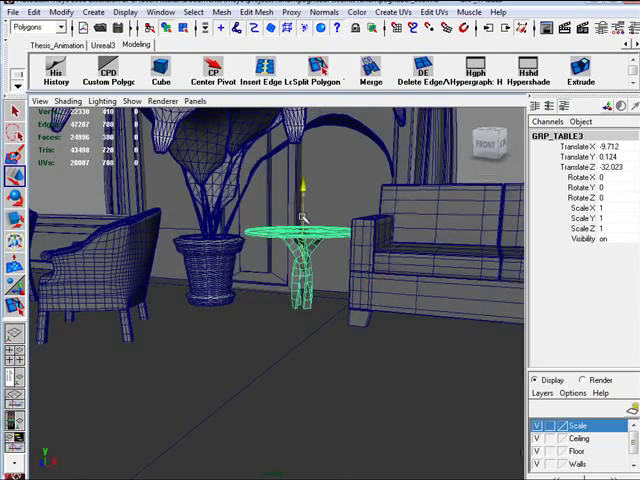
pyautogui.moveTo(352, 233)
pyautogui.keyDown('alt'); pyautogui.mouseDown()
pyautogui.moveTo(321, 267)
pyautogui.moveTo(263, 284)
pyautogui.moveTo(320, 270)
pyautogui.mouseUp(); pyautogui.keyUp('alt')
pyautogui.keyDown('alt'); pyautogui.moveTo(320, 270); pyautogui.dragTo(290, 279, button='right'); pyautogui.keyUp('alt')
pyautogui.moveTo(290, 279)
pyautogui.keyDown('alt'); pyautogui.mouseDown()
pyautogui.moveTo(340, 283)
pyautogui.moveTo(243, 281)
pyautogui.mouseUp(); pyautogui.keyUp('alt')
pyautogui.moveTo(243, 281)
pyautogui.keyDown('alt'); pyautogui.mouseDown(button='right')
pyautogui.moveTo(303, 286)
pyautogui.moveTo(271, 290)
pyautogui.mouseUp(button='right'); pyautogui.keyUp('alt')
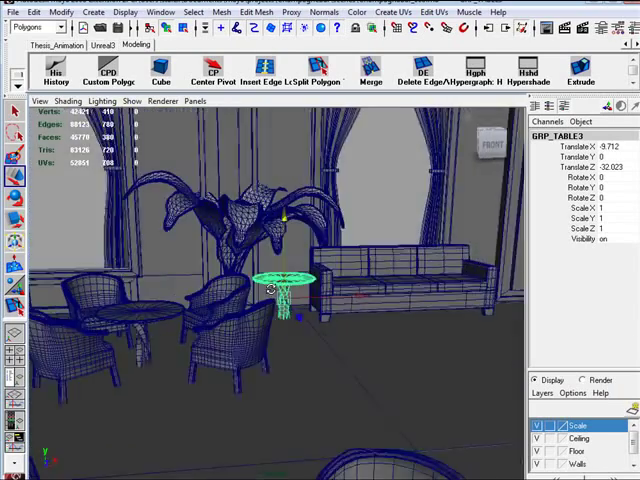
pyautogui.keyDown('alt'); pyautogui.moveTo(271, 290); pyautogui.dragTo(273, 284); pyautogui.keyUp('alt')
pyautogui.keyDown('alt'); pyautogui.moveTo(273, 284); pyautogui.dragTo(230, 285, button='right'); pyautogui.keyUp('alt')
pyautogui.moveTo(230, 285)
pyautogui.keyDown('alt'); pyautogui.mouseDown()
pyautogui.moveTo(169, 297)
pyautogui.moveTo(203, 326)
pyautogui.moveTo(62, 333)
pyautogui.mouseUp(); pyautogui.keyUp('alt')
pyautogui.moveTo(165, 327)
pyautogui.mouseDown()
pyautogui.moveTo(436, 316)
pyautogui.moveTo(410, 287)
pyautogui.mouseUp()
pyautogui.press('w')
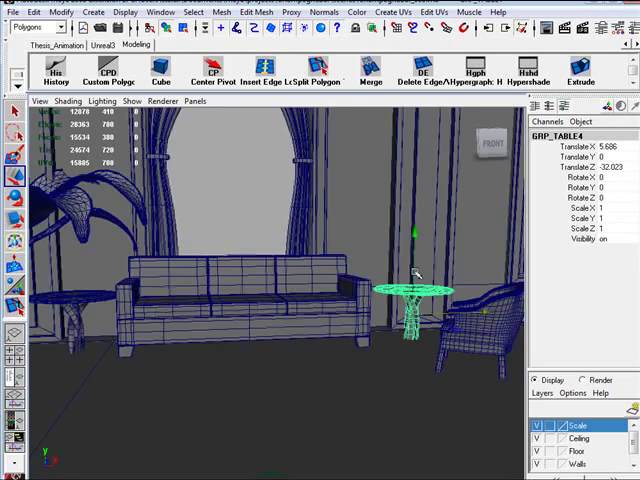
# - Move the armchair by the sofa down and left in the top view
pyautogui.keyDown('alt'); pyautogui.moveTo(436, 316); pyautogui.dragTo(369, 339); pyautogui.keyUp('alt')
pyautogui.click(262, 405)
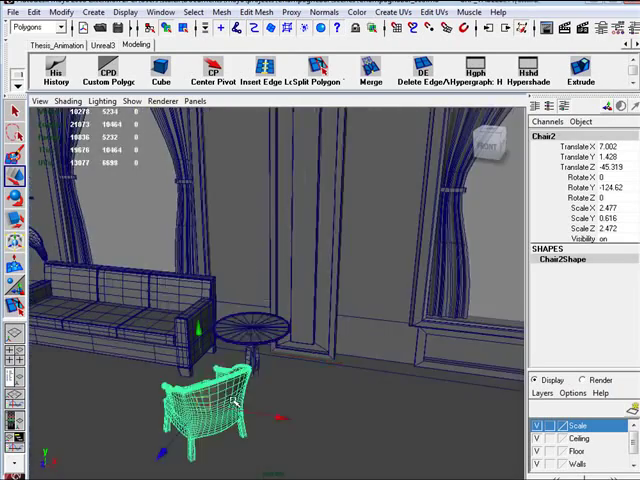
pyautogui.press('space')
pyautogui.press('space')
pyautogui.keyDown('alt'); pyautogui.moveTo(233, 278); pyautogui.dragTo(179, 178, button='middle'); pyautogui.keyUp('alt')
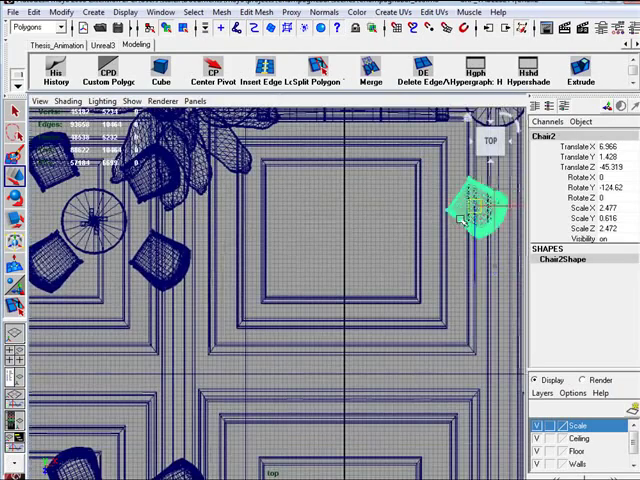
pyautogui.moveTo(476, 200); pyautogui.dragTo(254, 364)
pyautogui.keyDown('alt'); pyautogui.moveTo(254, 364); pyautogui.dragTo(352, 298, button='middle'); pyautogui.keyUp('alt')
pyautogui.moveTo(352, 298); pyautogui.dragTo(295, 386)
pyautogui.keyDown('alt'); pyautogui.moveTo(295, 386); pyautogui.dragTo(293, 264, button='middle'); pyautogui.keyUp('alt')
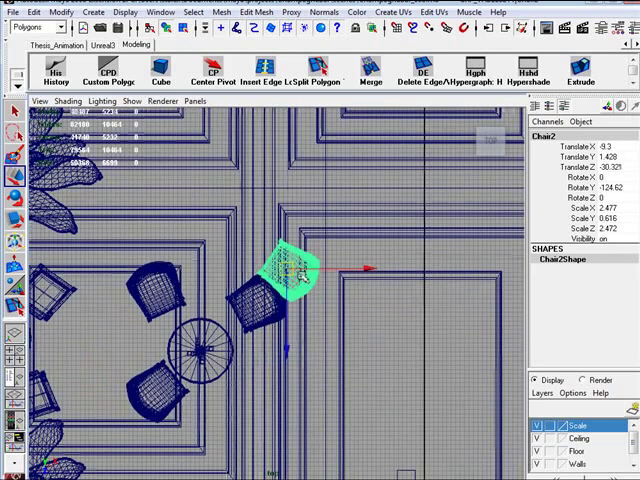
pyautogui.moveTo(293, 264); pyautogui.dragTo(259, 389)
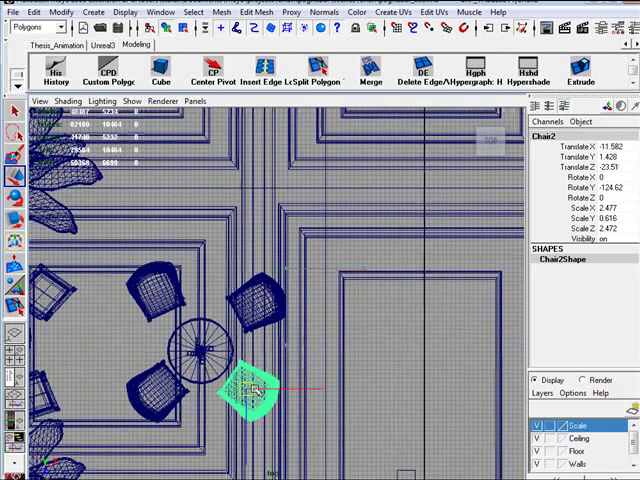
pyautogui.keyDown('alt'); pyautogui.moveTo(262, 387); pyautogui.dragTo(314, 328, button='middle'); pyautogui.keyUp('alt')
pyautogui.keyDown('alt'); pyautogui.moveTo(278, 263); pyautogui.dragTo(270, 255, button='middle'); pyautogui.keyUp('alt')
# - Slide that armchair further left toward the round table
pyautogui.click(280, 263)
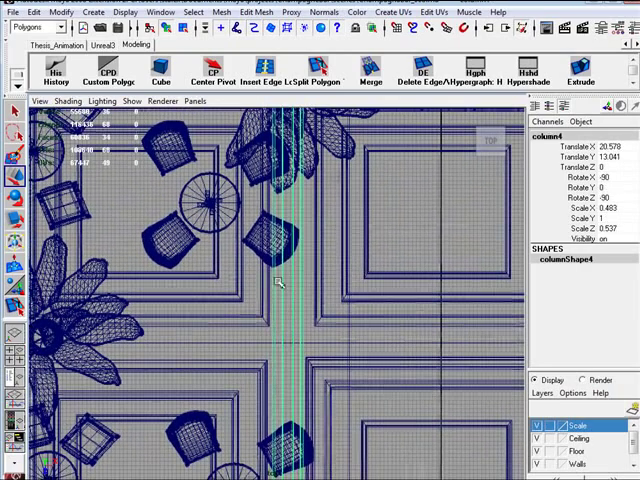
pyautogui.click(268, 236)
pyautogui.moveTo(268, 236); pyautogui.dragTo(262, 252)
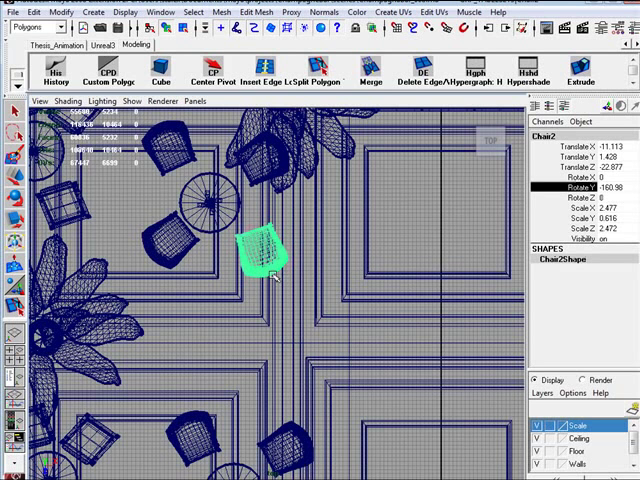
pyautogui.moveTo(263, 255); pyautogui.dragTo(232, 263)
# - Move another armchair up and left toward the table
pyautogui.keyDown('alt'); pyautogui.moveTo(270, 335); pyautogui.dragTo(280, 328, button='middle'); pyautogui.keyUp('alt')
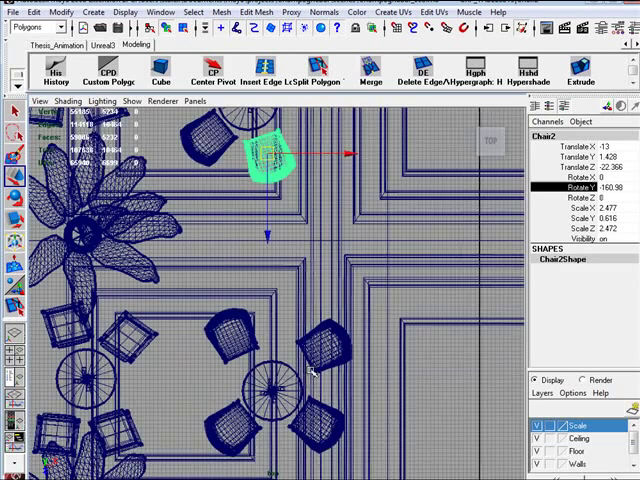
pyautogui.click(231, 327)
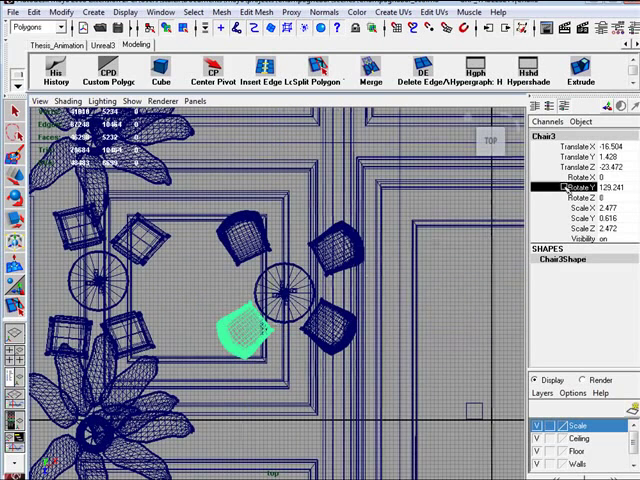
pyautogui.moveTo(236, 330); pyautogui.dragTo(223, 297)
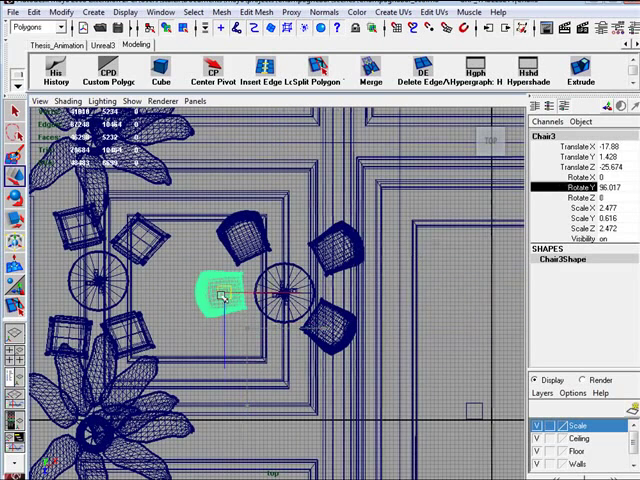
pyautogui.keyDown('alt'); pyautogui.moveTo(228, 305); pyautogui.dragTo(318, 310, button='middle'); pyautogui.keyUp('alt')
pyautogui.click(334, 298)
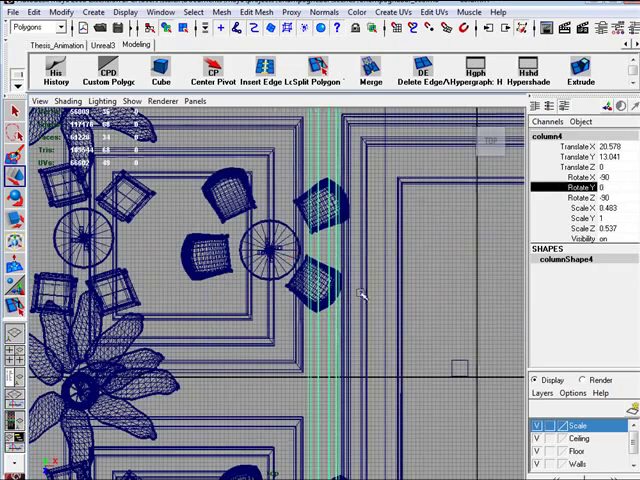
# - Reselect the first armchair and frame the chairs in the top view with Move active
pyautogui.click(318, 278)
pyautogui.press('space')
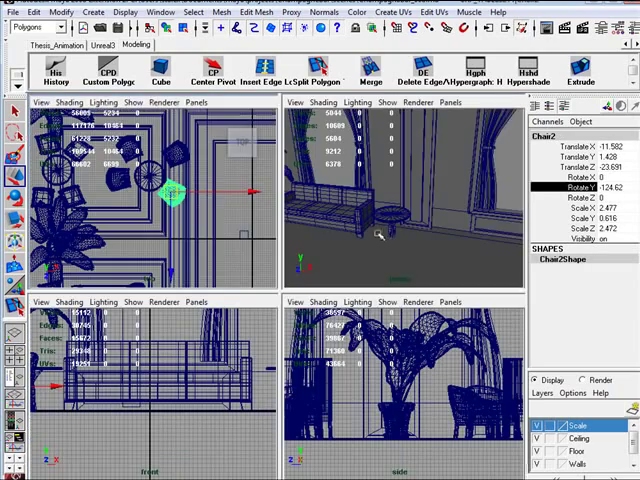
pyautogui.press('space')
pyautogui.moveTo(269, 266)
pyautogui.keyDown('alt'); pyautogui.mouseDown()
pyautogui.moveTo(330, 277)
pyautogui.moveTo(314, 304)
pyautogui.moveTo(246, 326)
pyautogui.moveTo(283, 310)
pyautogui.moveTo(253, 308)
pyautogui.mouseUp(); pyautogui.keyUp('alt')
pyautogui.moveTo(340, 313)
pyautogui.keyDown('alt'); pyautogui.mouseDown()
pyautogui.moveTo(311, 314)
pyautogui.moveTo(316, 316)
pyautogui.moveTo(311, 310)
pyautogui.mouseUp(); pyautogui.keyUp('alt')
pyautogui.press('space')
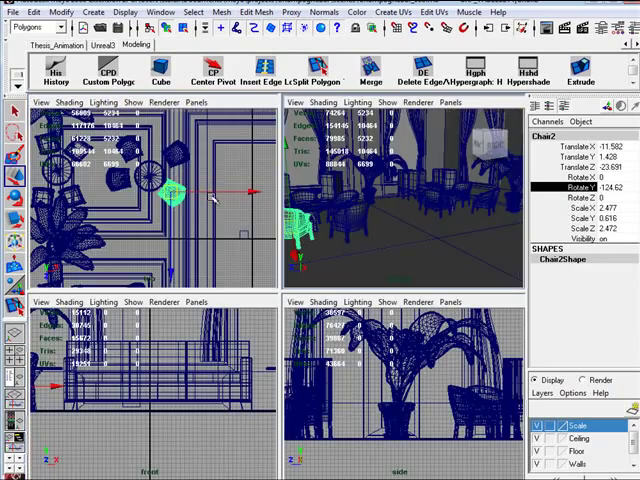
pyautogui.press('space')
pyautogui.keyDown('alt'); pyautogui.moveTo(269, 309); pyautogui.dragTo(343, 272, button='middle'); pyautogui.keyUp('alt')
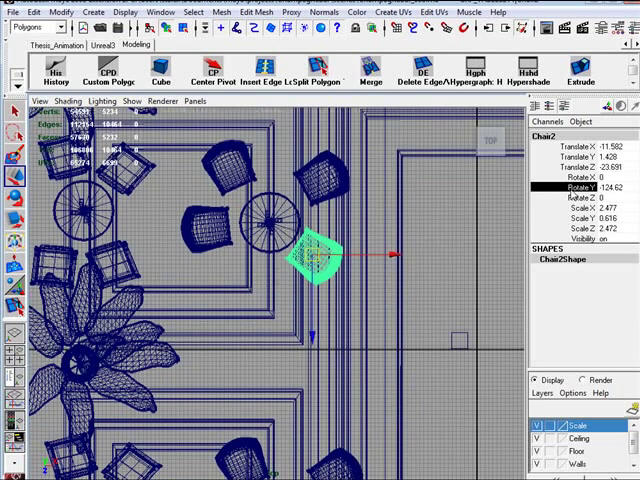
pyautogui.press('w')
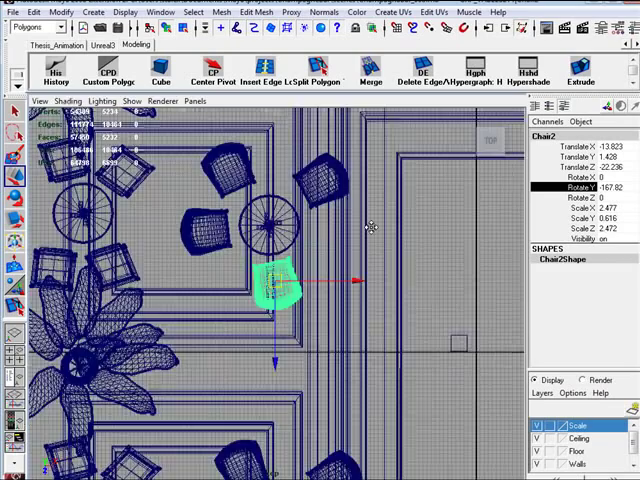
# - Select the tall square chair's whole group beside the lower-left plant
pyautogui.moveTo(369, 226)
pyautogui.keyDown('alt'); pyautogui.mouseDown(button='middle')
pyautogui.moveTo(396, 381)
pyautogui.moveTo(310, 413)
pyautogui.moveTo(333, 360)
pyautogui.mouseUp(button='middle'); pyautogui.keyUp('alt')
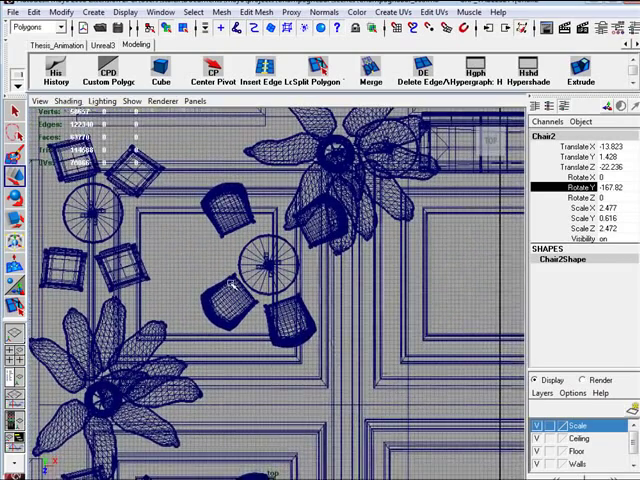
pyautogui.keyDown('alt'); pyautogui.moveTo(229, 286); pyautogui.dragTo(251, 236, button='middle'); pyautogui.keyUp('alt')
pyautogui.click(229, 266)
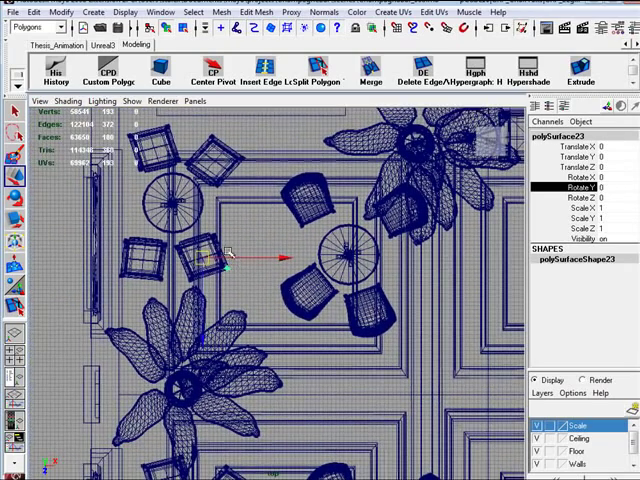
pyautogui.press('Up')
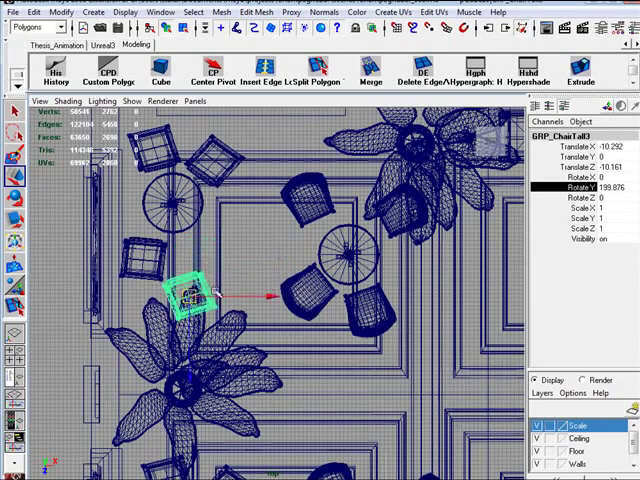
# - Slide GRP_ChairTall3 along Z next to the plant and check it from several angles
pyautogui.press('space')
pyautogui.press('space')
pyautogui.moveTo(290, 257)
pyautogui.keyDown('alt'); pyautogui.mouseDown()
pyautogui.moveTo(364, 271)
pyautogui.moveTo(297, 253)
pyautogui.moveTo(421, 236)
pyautogui.mouseUp(); pyautogui.keyUp('alt')
pyautogui.moveTo(362, 248); pyautogui.dragTo(333, 247)
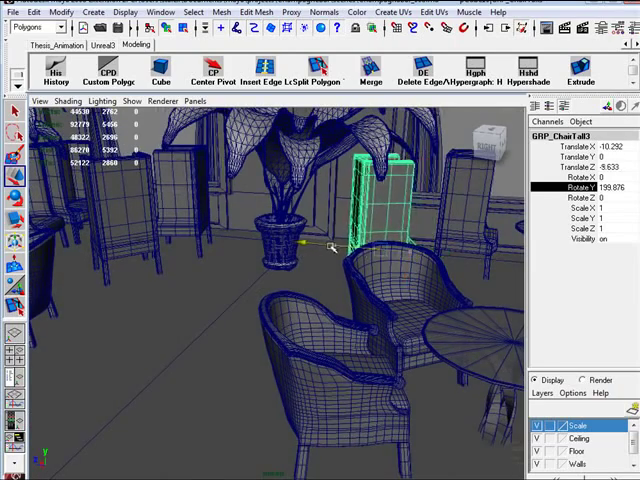
pyautogui.scroll(-3, 331, 247)
pyautogui.scroll(-2, 361, 240)
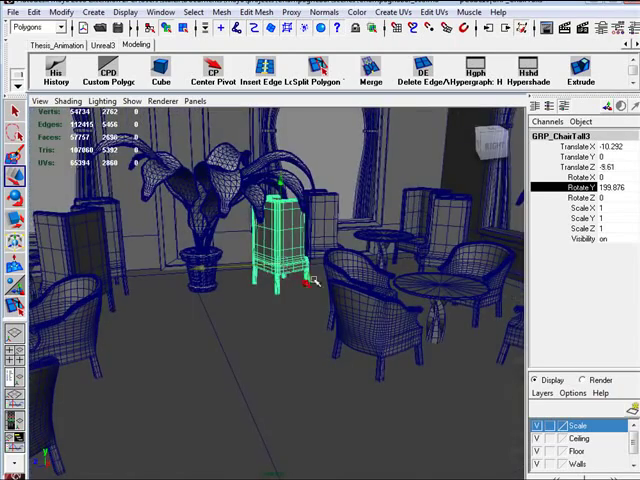
pyautogui.keyDown('alt'); pyautogui.moveTo(315, 290); pyautogui.dragTo(317, 266); pyautogui.keyUp('alt')
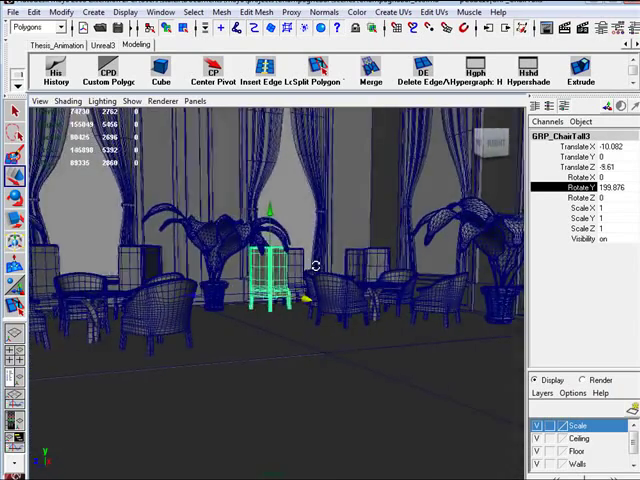
pyautogui.moveTo(357, 268)
pyautogui.keyDown('alt'); pyautogui.mouseDown()
pyautogui.moveTo(287, 259)
pyautogui.moveTo(207, 280)
pyautogui.moveTo(346, 271)
pyautogui.moveTo(183, 344)
pyautogui.mouseUp(); pyautogui.keyUp('alt')
pyautogui.click(175, 340)
# - Inspect the armchairs around the round table and plant from top and perspective views
pyautogui.press('space')
pyautogui.press('space')
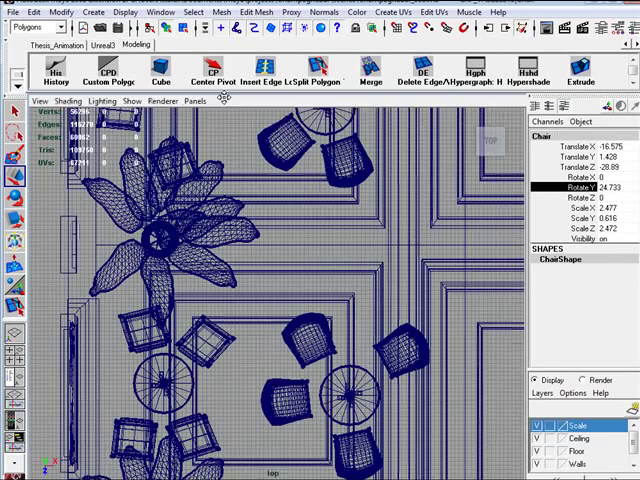
pyautogui.moveTo(224, 97)
pyautogui.keyDown('alt'); pyautogui.mouseDown(button='middle')
pyautogui.moveTo(267, 294)
pyautogui.moveTo(249, 287)
pyautogui.mouseUp(button='middle'); pyautogui.keyUp('alt')
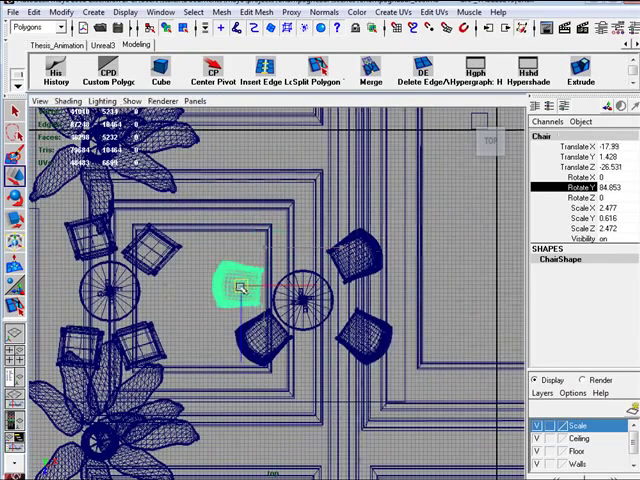
pyautogui.keyDown('alt'); pyautogui.moveTo(343, 285); pyautogui.dragTo(311, 301, button='middle'); pyautogui.keyUp('alt')
pyautogui.press('space')
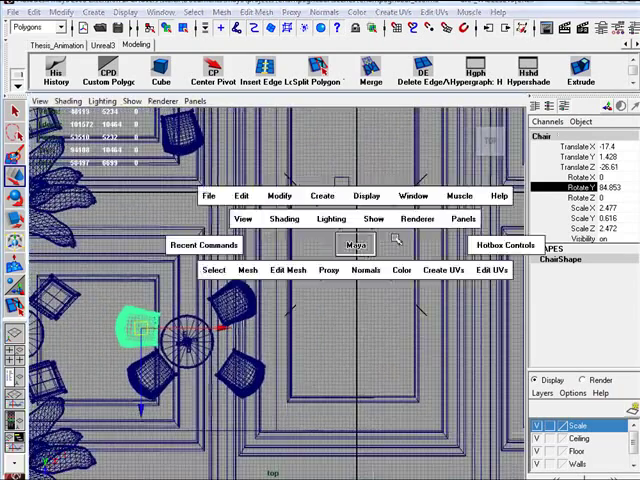
pyautogui.moveTo(397, 240)
pyautogui.mouseDown()
pyautogui.moveTo(389, 261)
pyautogui.moveTo(351, 272)
pyautogui.mouseUp()
pyautogui.keyDown('alt'); pyautogui.moveTo(183, 307); pyautogui.dragTo(274, 307, button='right'); pyautogui.keyUp('alt')
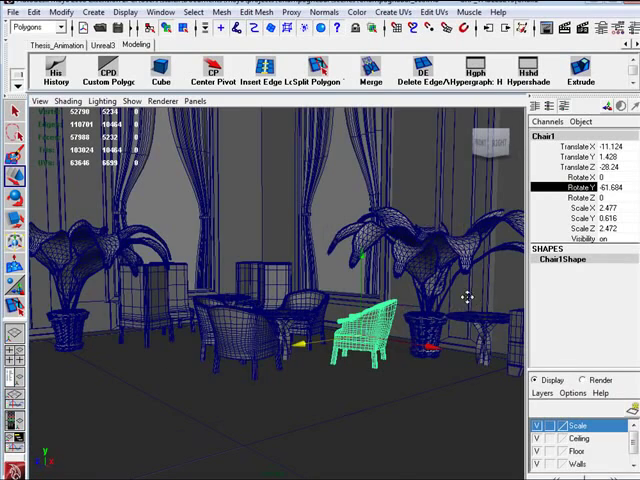
# - Select the couch and shrink it uniformly
pyautogui.moveTo(466, 297)
pyautogui.keyDown('alt'); pyautogui.mouseDown()
pyautogui.moveTo(191, 278)
pyautogui.moveTo(128, 254)
pyautogui.mouseUp(); pyautogui.keyUp('alt')
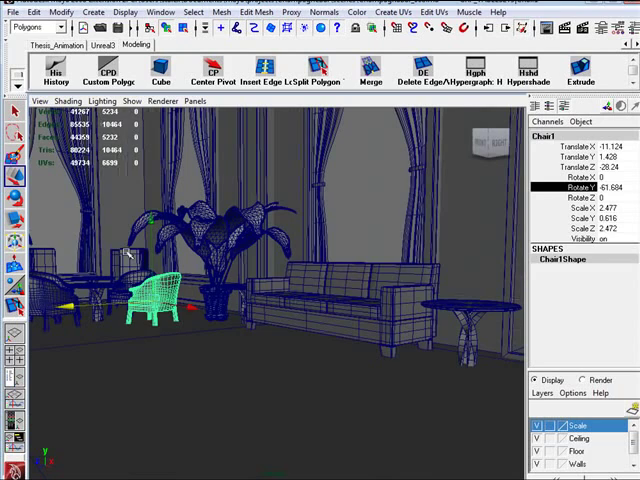
pyautogui.click(338, 316)
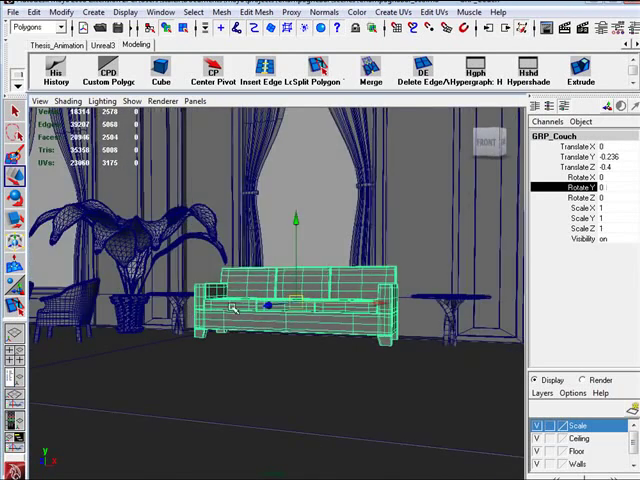
pyautogui.keyDown('alt'); pyautogui.moveTo(268, 318); pyautogui.dragTo(338, 333); pyautogui.keyUp('alt')
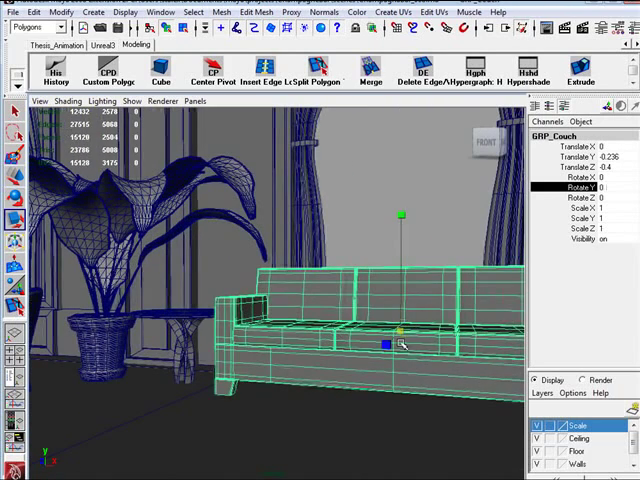
pyautogui.moveTo(401, 344)
pyautogui.mouseDown()
pyautogui.moveTo(381, 331)
pyautogui.moveTo(229, 286)
pyautogui.moveTo(337, 311)
pyautogui.mouseUp()
# - In the side view, scale the couch to 1.03 and adjust its height
pyautogui.press('space')
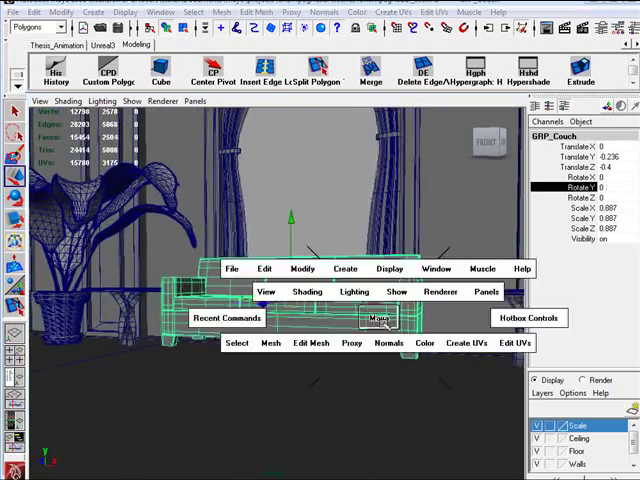
pyautogui.moveTo(380, 320); pyautogui.dragTo(433, 390)
pyautogui.press('f')
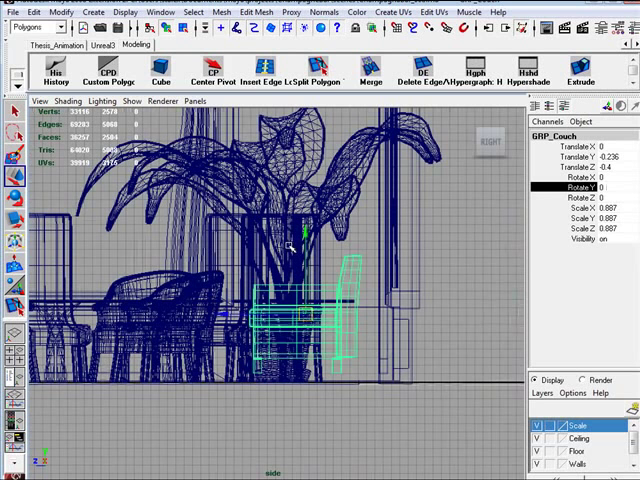
pyautogui.moveTo(307, 316)
pyautogui.mouseDown()
pyautogui.moveTo(343, 303)
pyautogui.moveTo(337, 311)
pyautogui.moveTo(327, 302)
pyautogui.mouseUp()
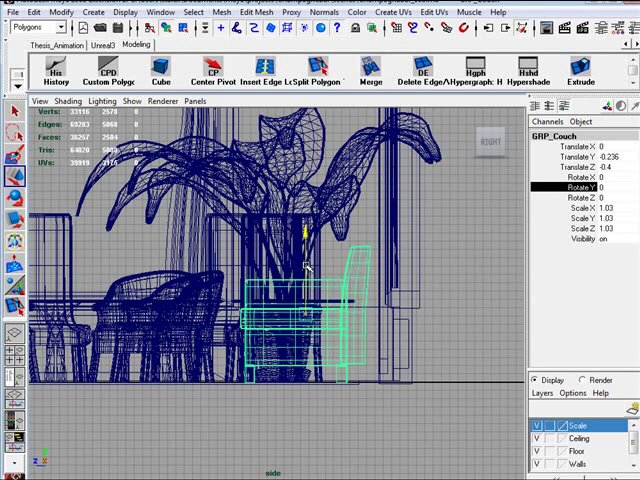
pyautogui.moveTo(307, 266)
pyautogui.mouseDown()
pyautogui.moveTo(307, 258)
pyautogui.moveTo(307, 266)
pyautogui.moveTo(361, 300)
pyautogui.moveTo(365, 278)
pyautogui.moveTo(403, 296)
pyautogui.mouseUp()
pyautogui.press('space')
pyautogui.press('space')
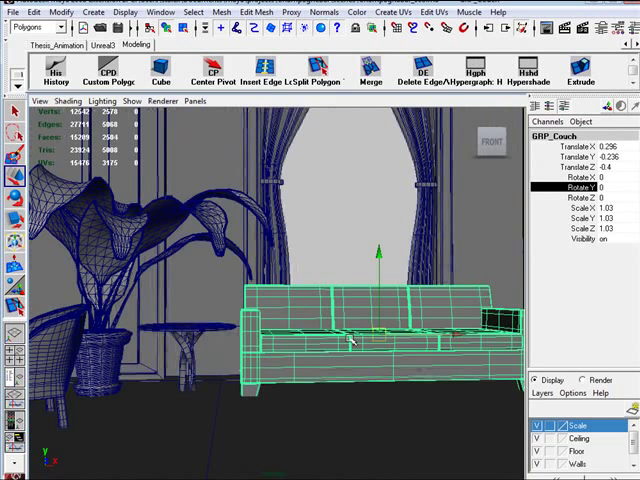
# - Shrink the couch slightly and lower it a little
pyautogui.press('r')
pyautogui.moveTo(380, 336); pyautogui.dragTo(379, 336)
pyautogui.press('w')
pyautogui.moveTo(379, 303); pyautogui.dragTo(379, 306)
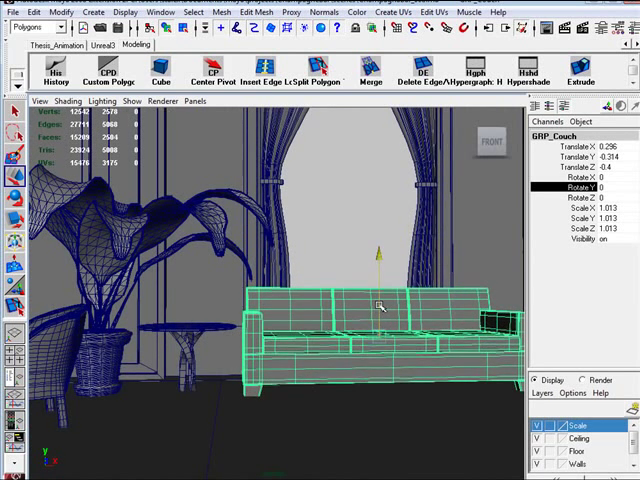
pyautogui.press('space')
pyautogui.press('space')
pyautogui.scroll(3, 423, 418)
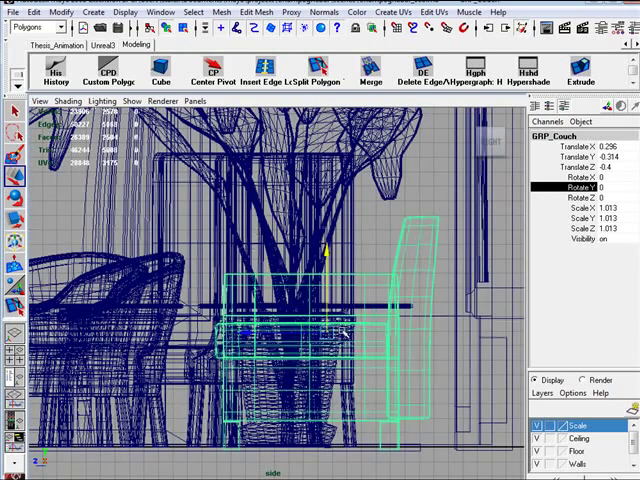
# - Raise the couch back up and scale it down to 0.964
pyautogui.moveTo(327, 310)
pyautogui.mouseDown()
pyautogui.moveTo(326, 300)
pyautogui.moveTo(327, 329)
pyautogui.moveTo(327, 299)
pyautogui.mouseUp()
pyautogui.press('r')
pyautogui.press('w')
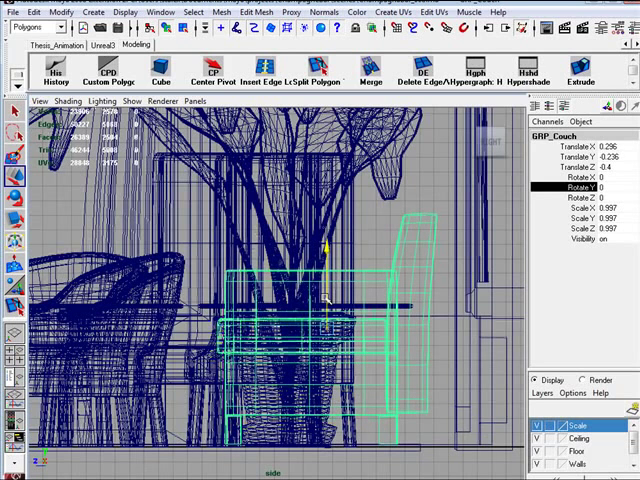
pyautogui.press('r')
pyautogui.moveTo(327, 329); pyautogui.dragTo(327, 308)
pyautogui.press('w')
pyautogui.press('space')
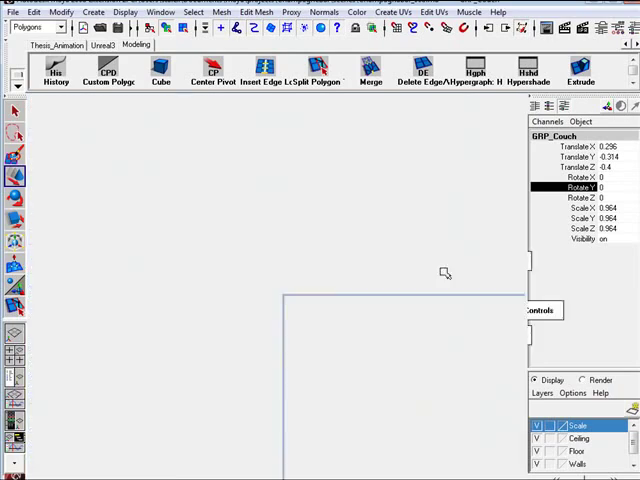
pyautogui.press('space')
pyautogui.press('f')
pyautogui.moveTo(305, 333); pyautogui.dragTo(404, 310, button='right')
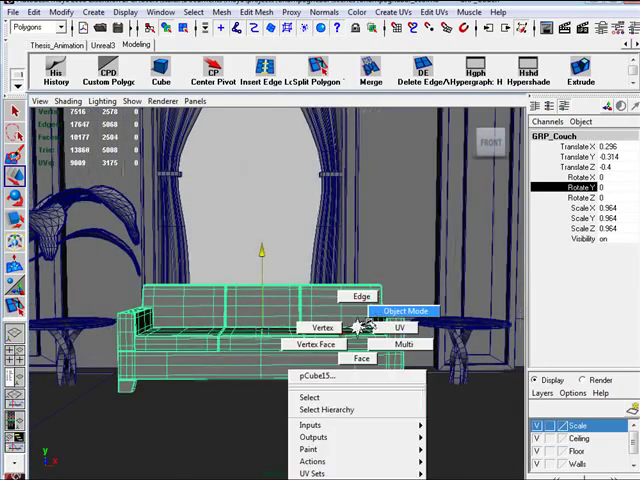
pyautogui.click(390, 320)
pyautogui.click(396, 298)
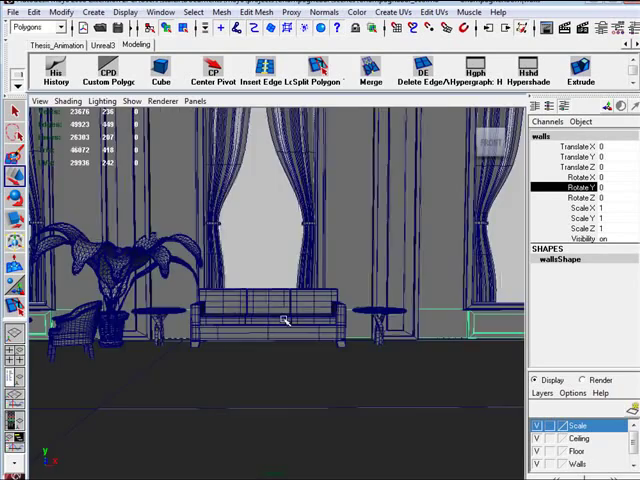
pyautogui.moveTo(284, 320)
pyautogui.keyDown('alt'); pyautogui.mouseDown()
pyautogui.moveTo(366, 317)
pyautogui.moveTo(294, 311)
pyautogui.moveTo(190, 321)
pyautogui.moveTo(334, 350)
pyautogui.moveTo(397, 318)
pyautogui.mouseUp(); pyautogui.keyUp('alt')
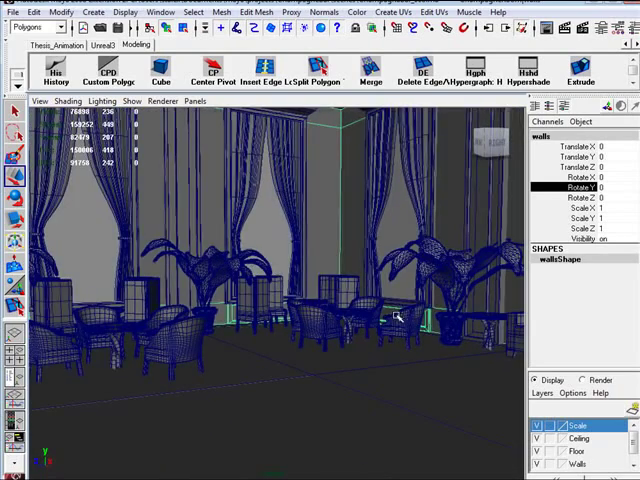